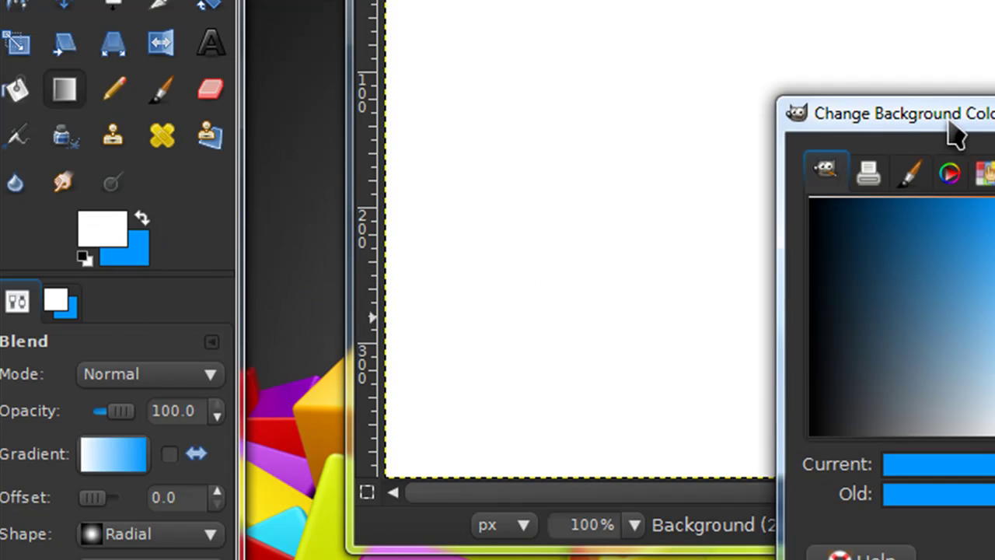
# Set the background colour to a darker grey.
pyautogui.click(965, 432)
pyautogui.moveTo(939, 446); pyautogui.dragTo(899, 448)
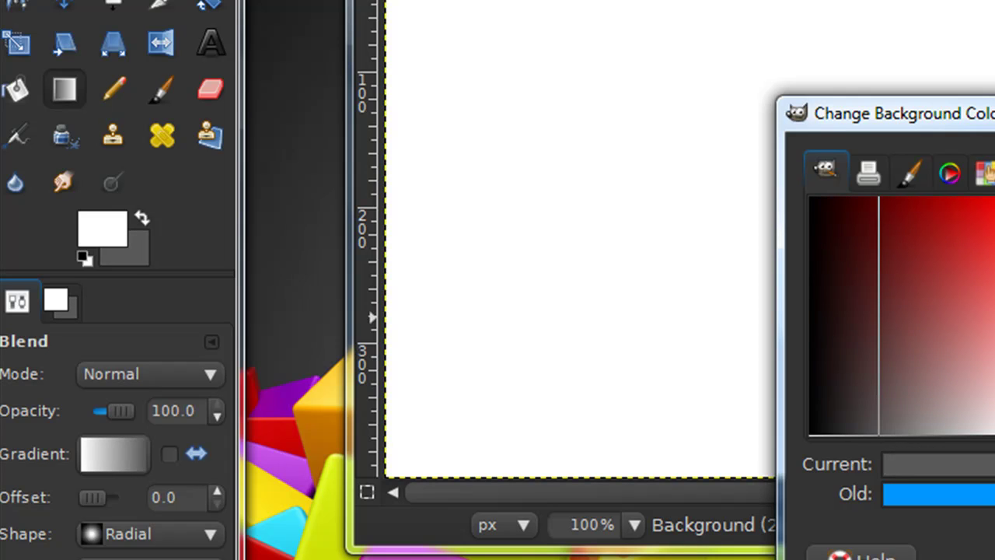
pyautogui.press('Return')
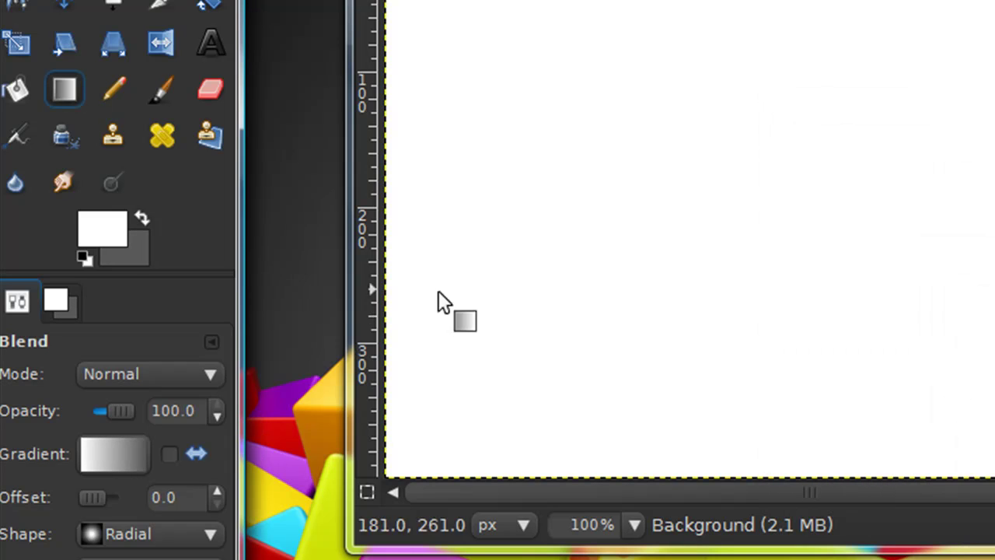
# Draw a radial white-to-grey gradient outward from the canvas centre.
pyautogui.click(122, 536)
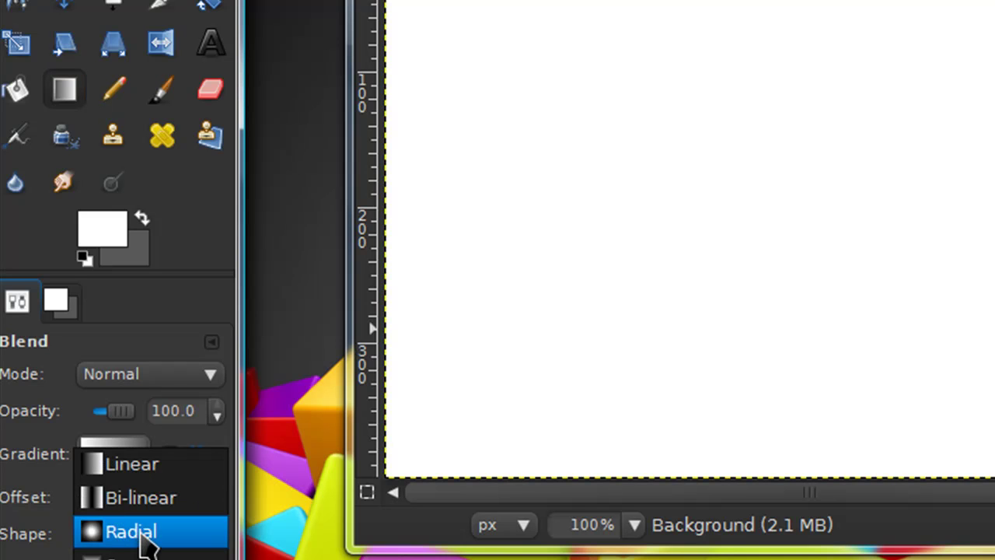
pyautogui.click(148, 543)
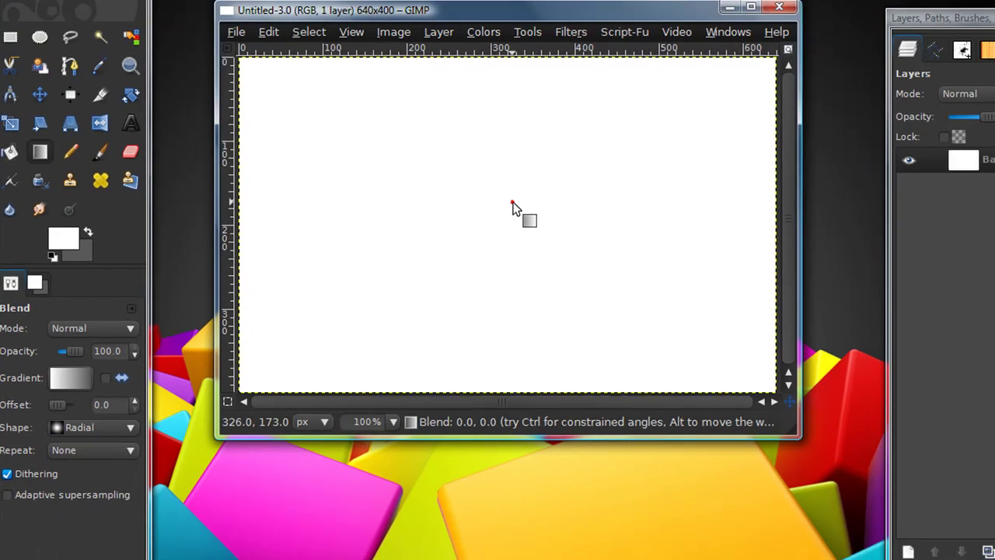
pyautogui.moveTo(827, 171); pyautogui.dragTo(716, 387)
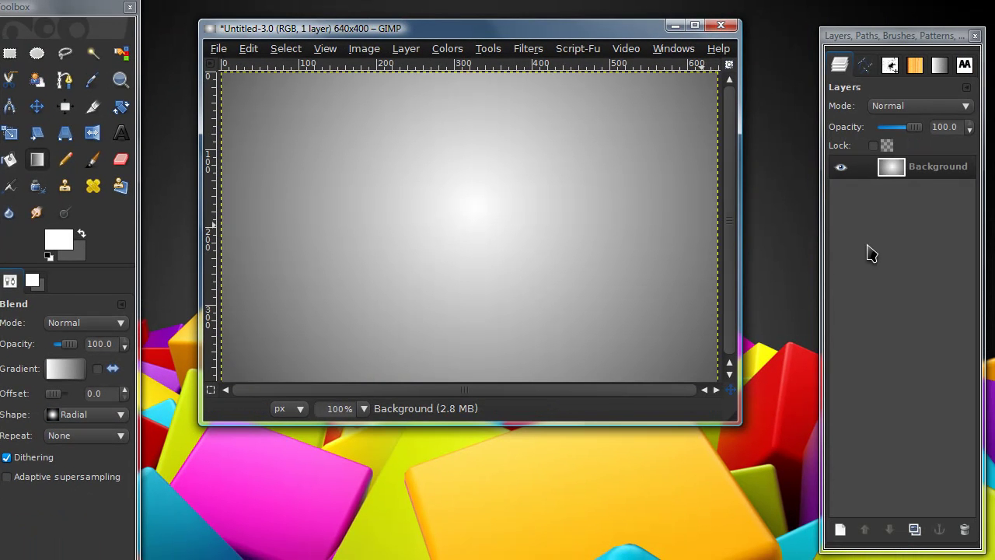
pyautogui.moveTo(549, 424); pyautogui.dragTo(549, 446)
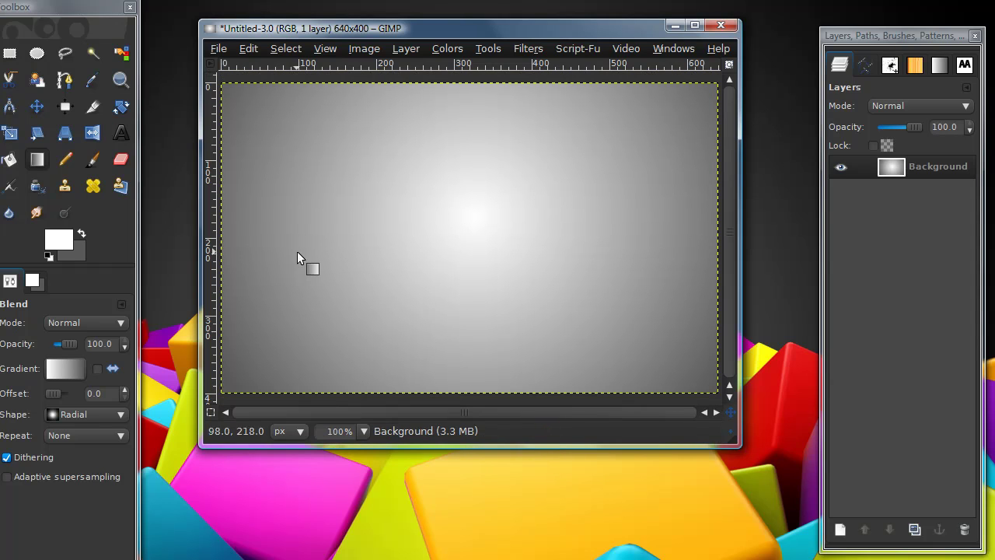
# Add black 'Jx' text to the left of the canvas centre.
pyautogui.click(120, 136)
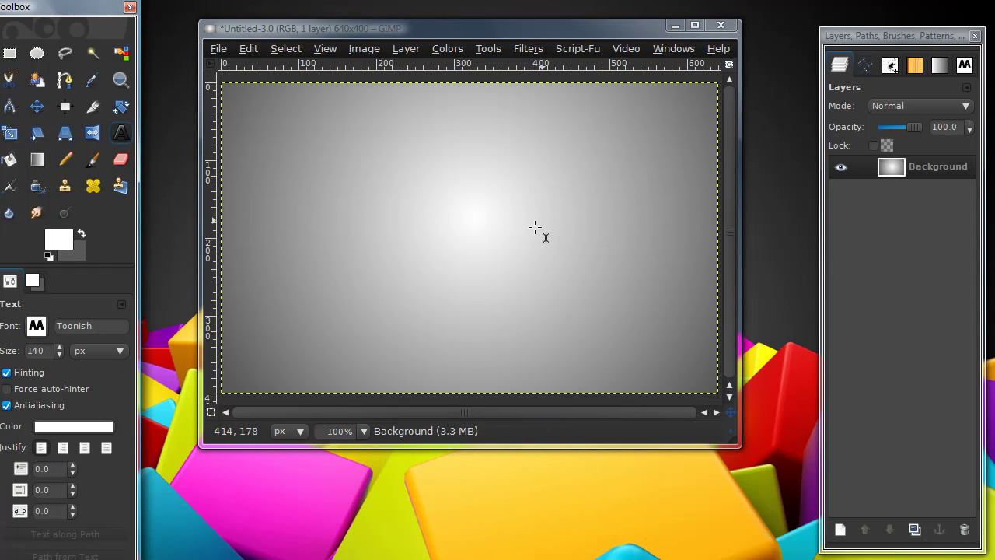
pyautogui.click(48, 256)
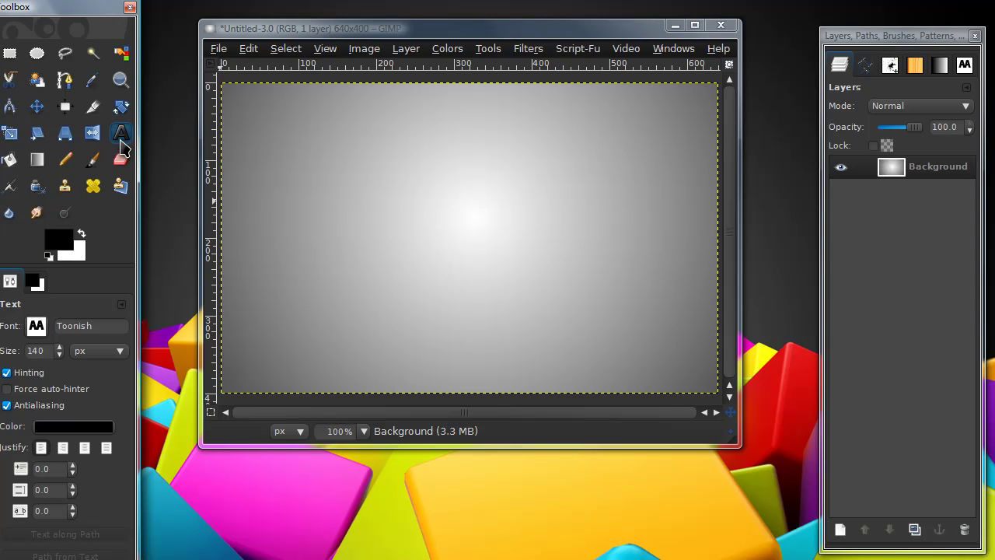
pyautogui.click(300, 199)
pyautogui.write('Jx')
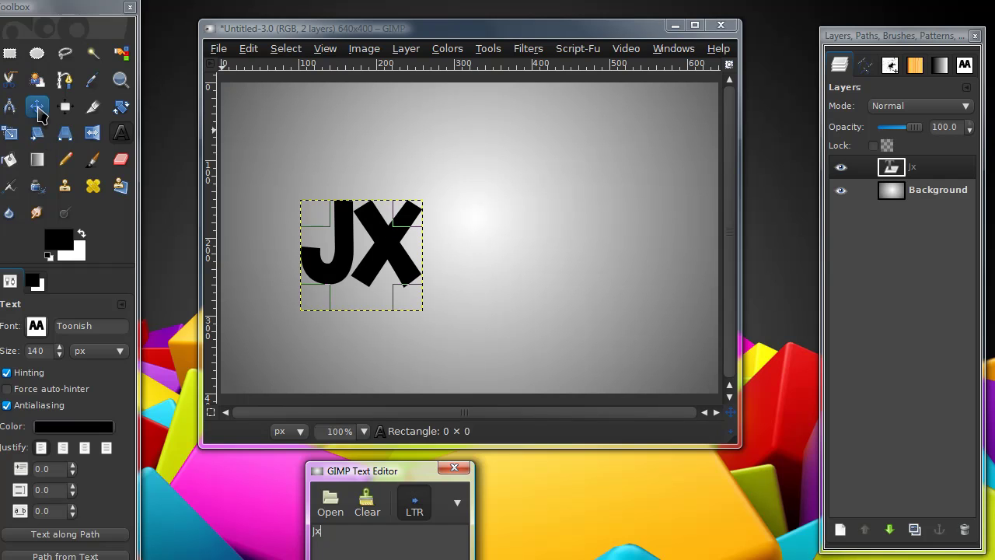
# Move the Jx text up and right and preview a −4.67° rotation.
pyautogui.click(36, 107)
pyautogui.moveTo(378, 249); pyautogui.dragTo(421, 183)
pyautogui.click(121, 107)
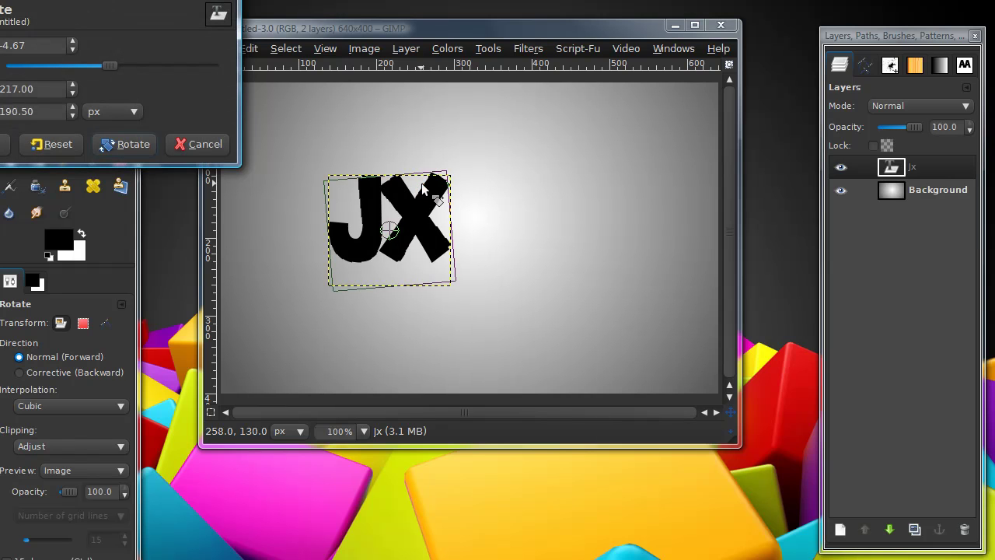
# Apply the Jx rotation and add black 'Tuts' text to its right.
pyautogui.click(136, 146)
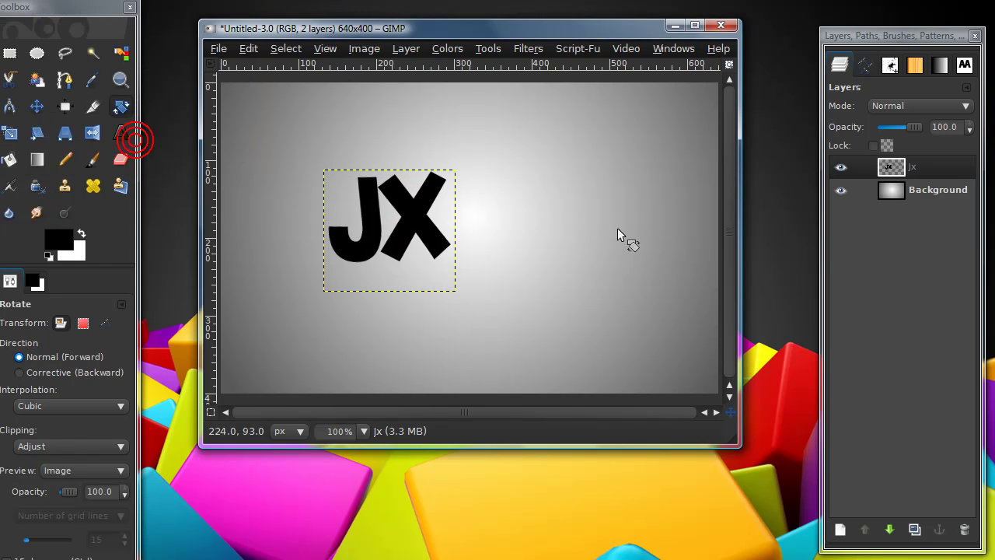
pyautogui.click(121, 133)
pyautogui.click(498, 216)
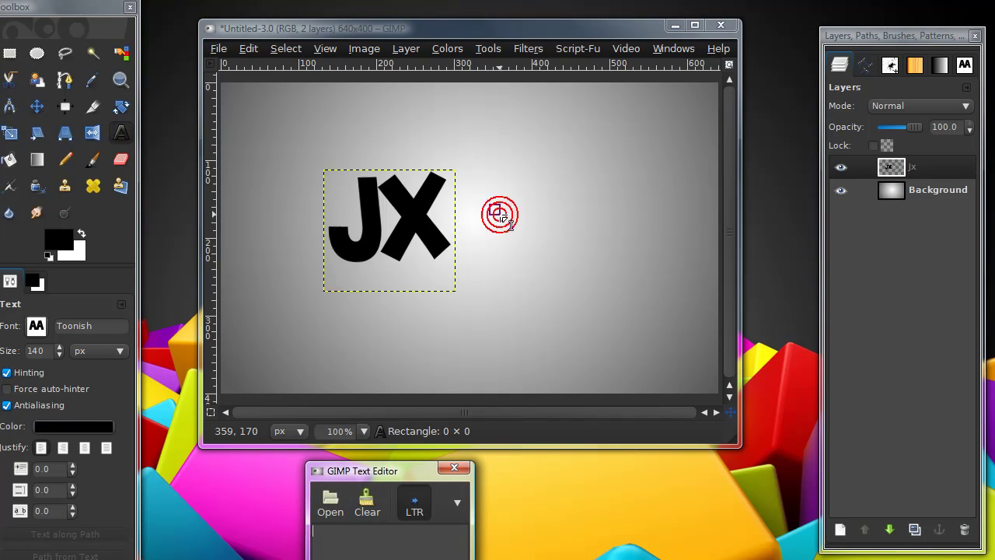
pyautogui.write('Tuts')
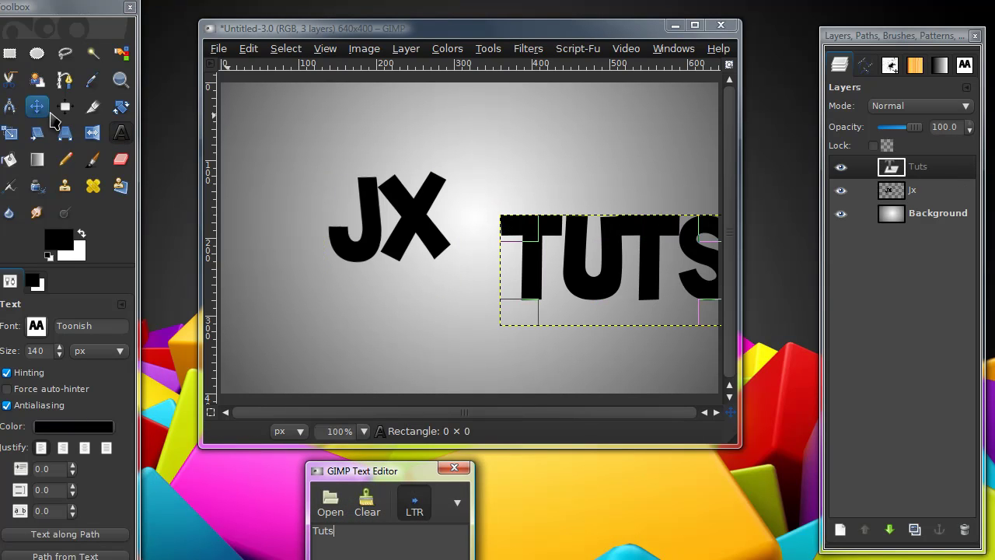
# Place TUTS right beside JX, shifting JX slightly left.
pyautogui.click(47, 111)
pyautogui.moveTo(627, 285); pyautogui.dragTo(553, 238)
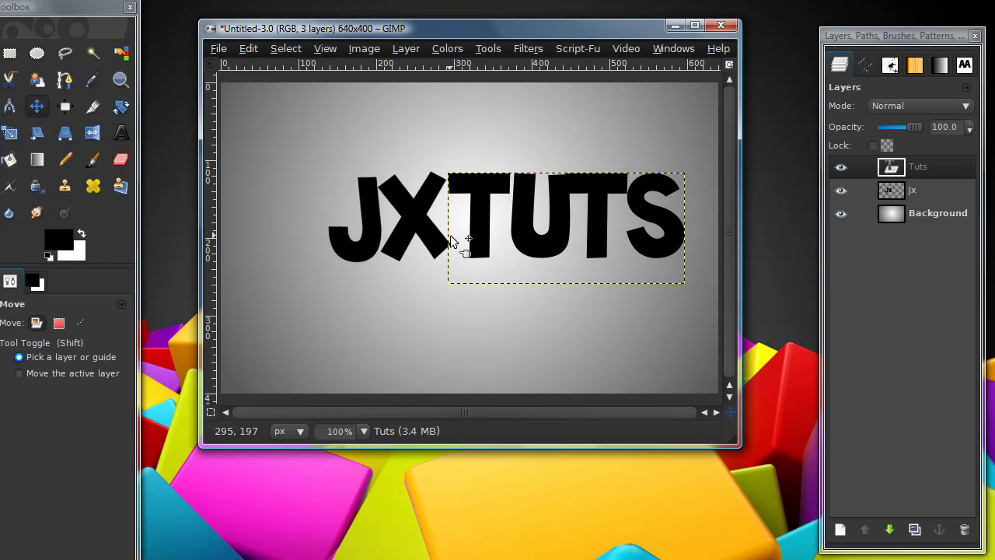
pyautogui.moveTo(412, 226); pyautogui.dragTo(395, 226)
pyautogui.moveTo(526, 251); pyautogui.dragTo(515, 255)
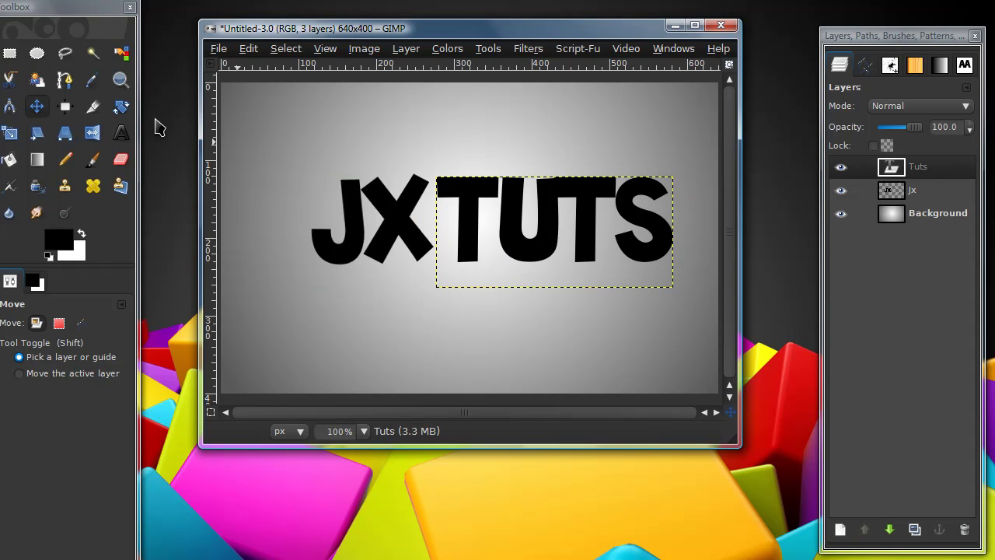
# Tilt TUTS about 5.44° clockwise and nudge it down next to JX.
pyautogui.click(121, 106)
pyautogui.moveTo(641, 243); pyautogui.dragTo(645, 252)
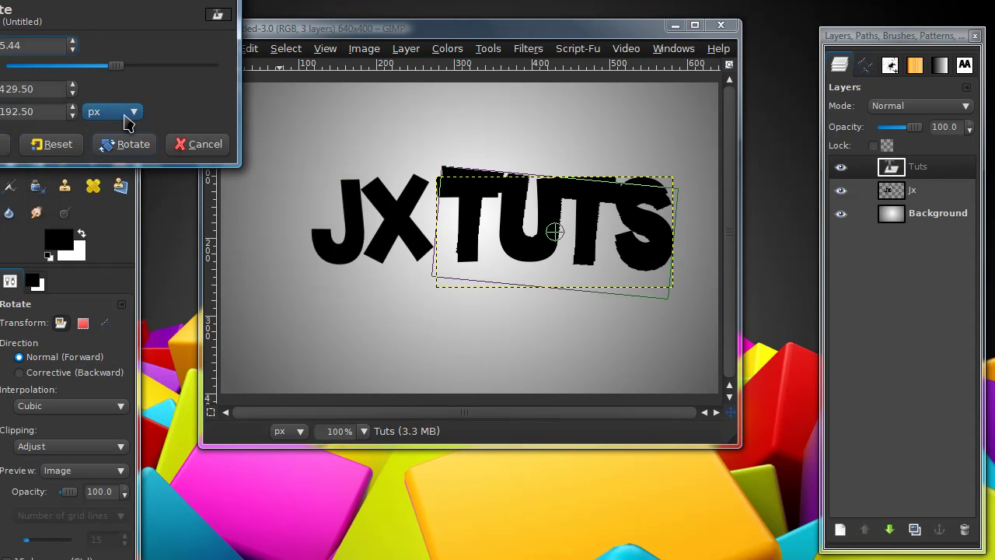
pyautogui.click(127, 144)
pyautogui.click(36, 106)
pyautogui.moveTo(585, 230)
pyautogui.mouseDown()
pyautogui.moveTo(585, 243)
pyautogui.moveTo(583, 233)
pyautogui.mouseUp()
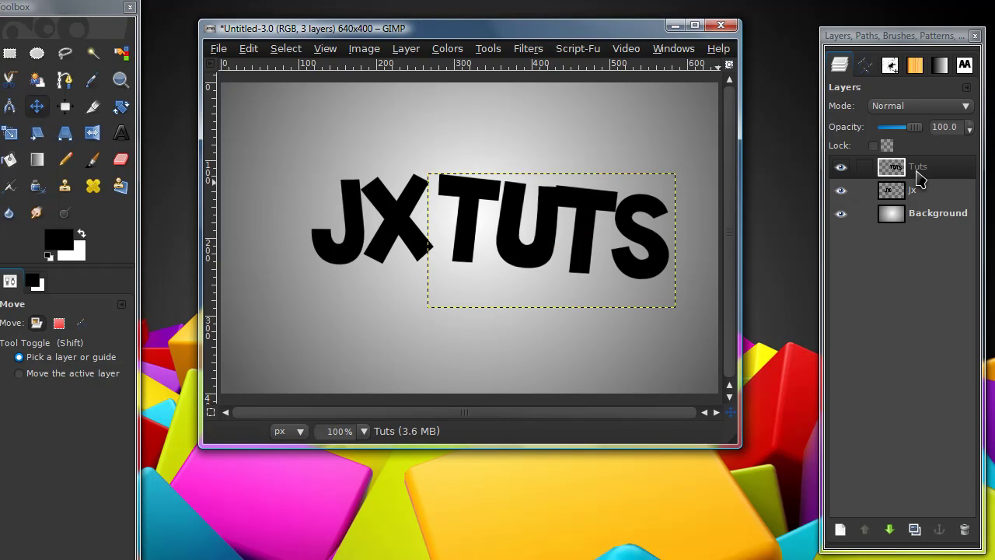
pyautogui.moveTo(880, 36); pyautogui.dragTo(840, 11)
# Merge TUTS into the JX layer and add an empty transparent layer beneath the text.
pyautogui.rightClick(869, 148)
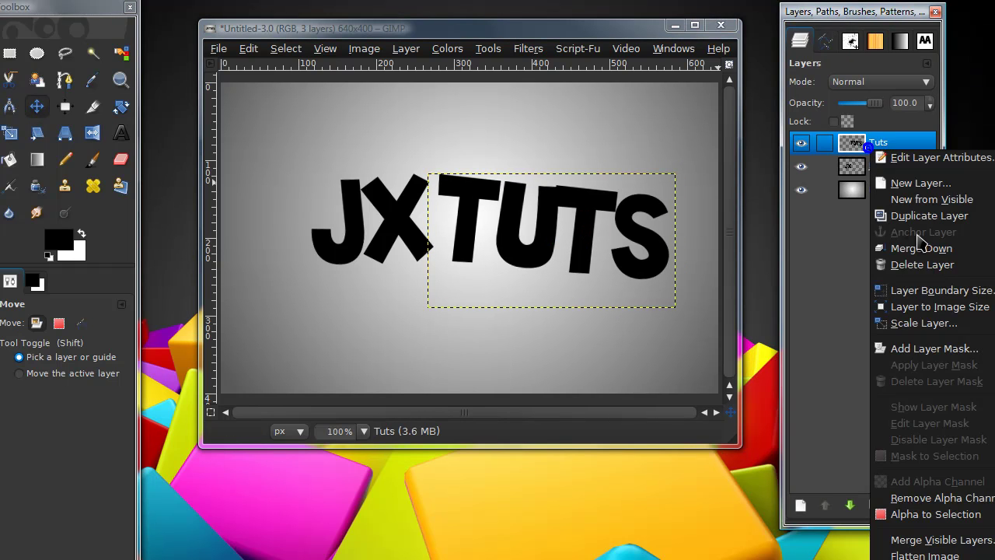
pyautogui.click(920, 249)
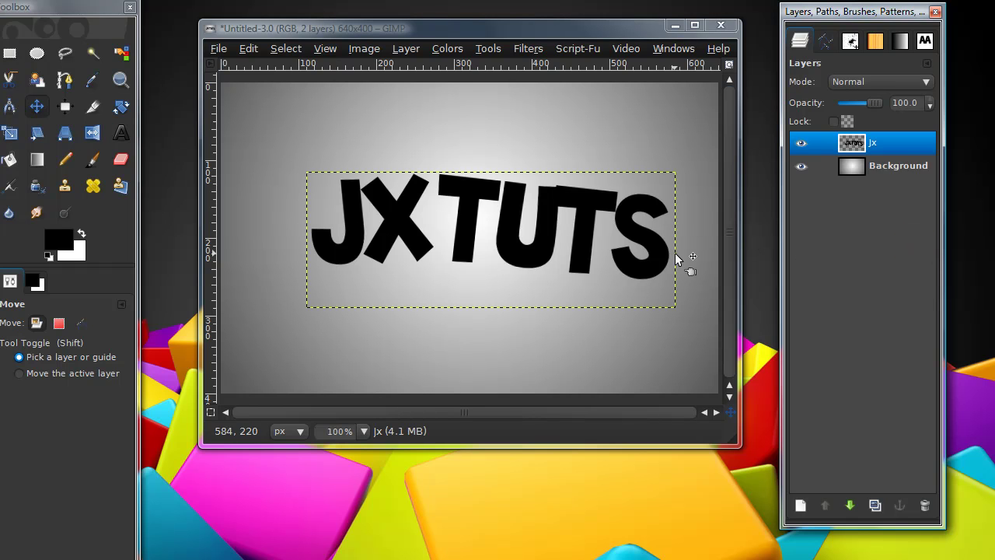
pyautogui.click(801, 506)
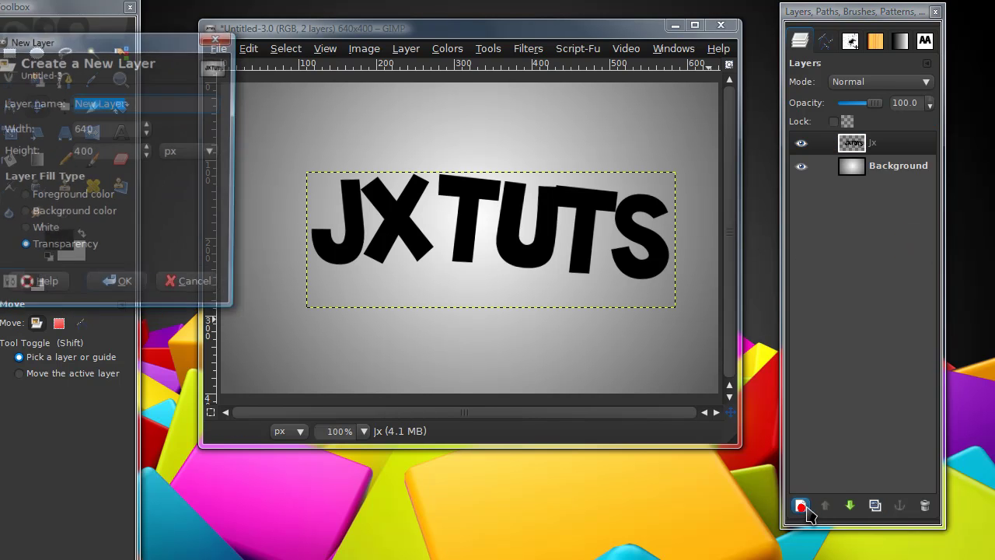
pyautogui.press('Return')
pyautogui.click(850, 506)
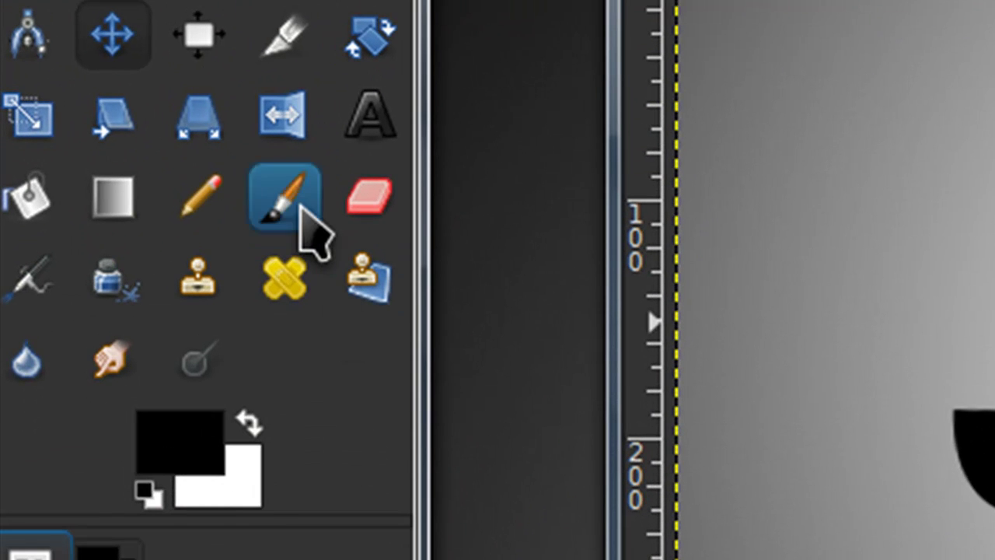
pyautogui.click(300, 210)
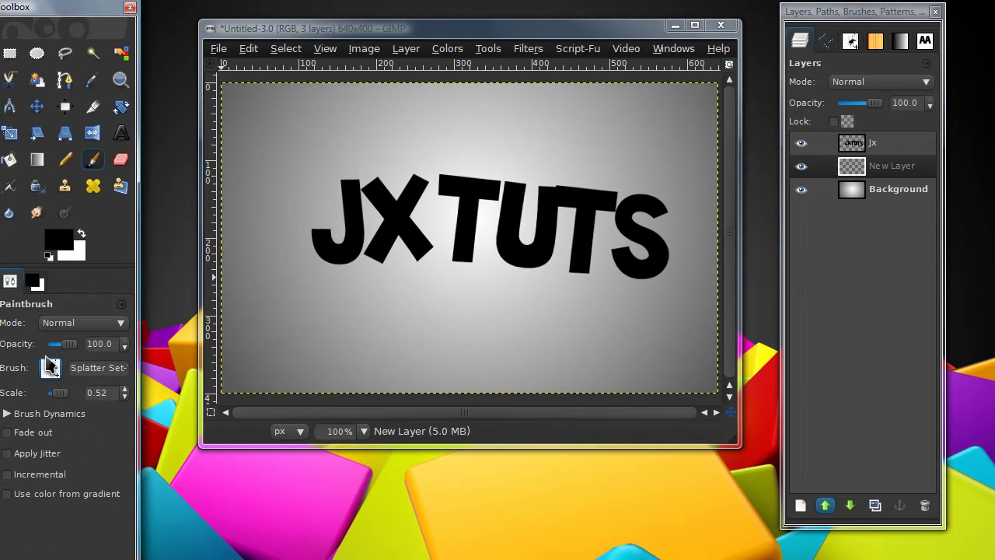
# Paint bright blue (0096ff) splatters on the new layer behind the JXTUTS text.
pyautogui.click(64, 241)
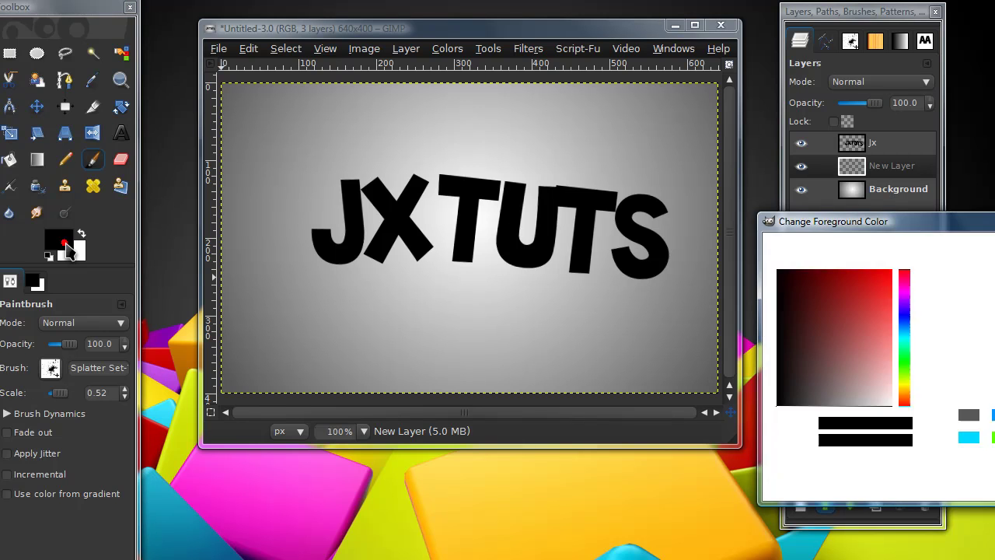
pyautogui.moveTo(818, 225); pyautogui.dragTo(416, 93)
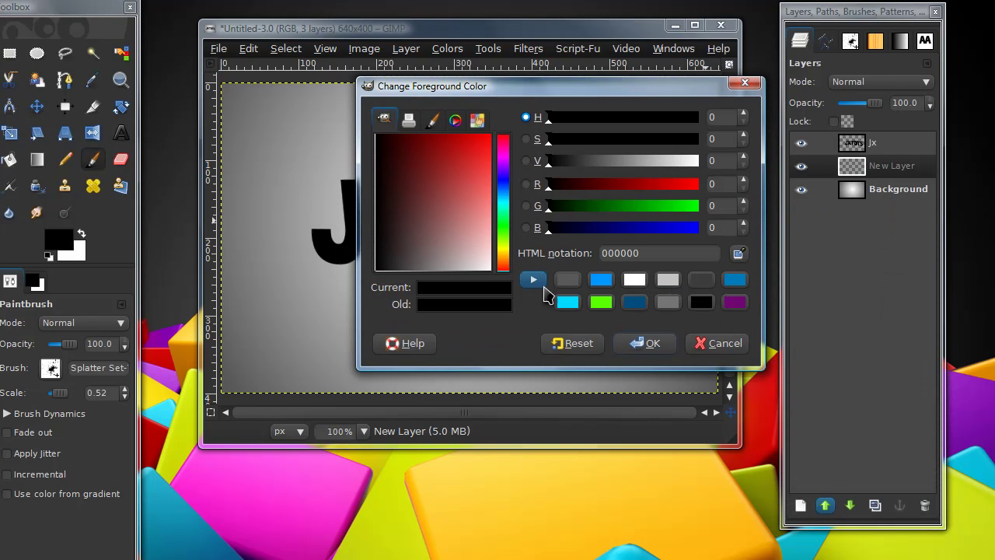
pyautogui.click(602, 281)
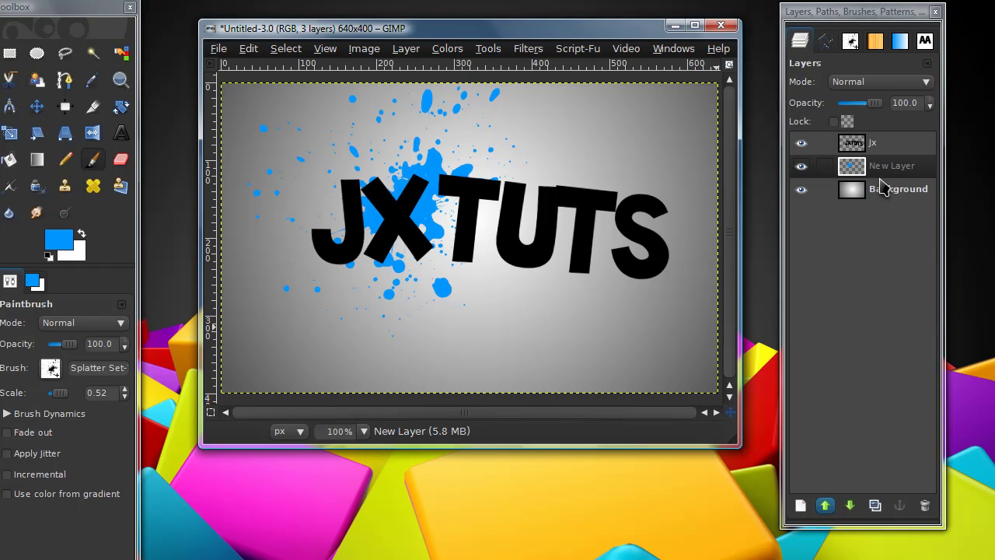
pyautogui.click(892, 385)
# Duplicate New Layer and raise the copy above the Jx text layer.
pyautogui.click(895, 167)
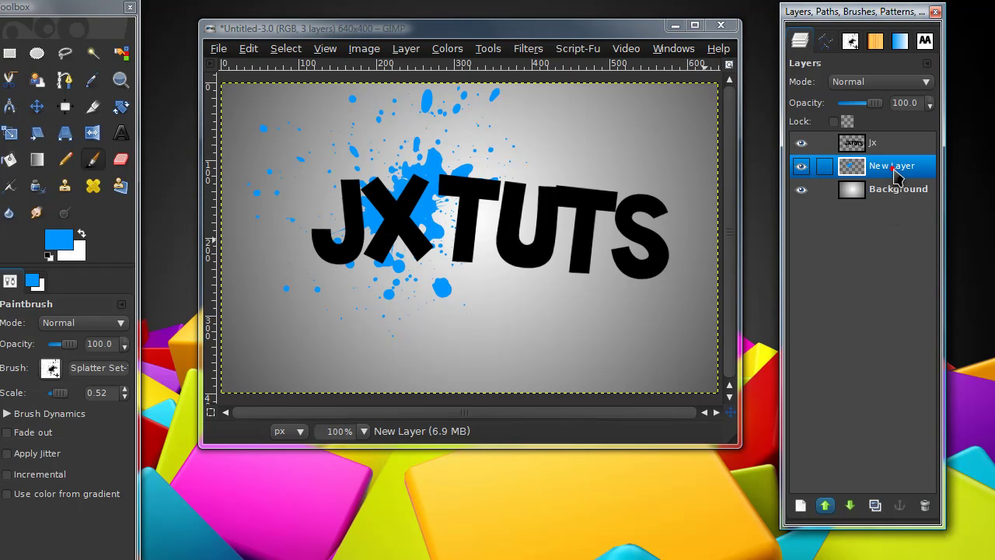
pyautogui.click(875, 506)
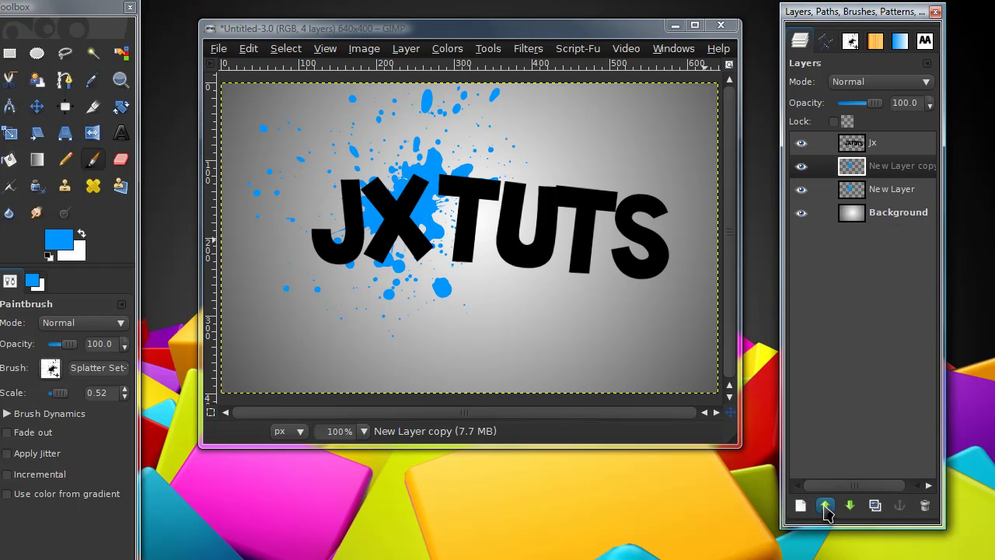
pyautogui.click(825, 506)
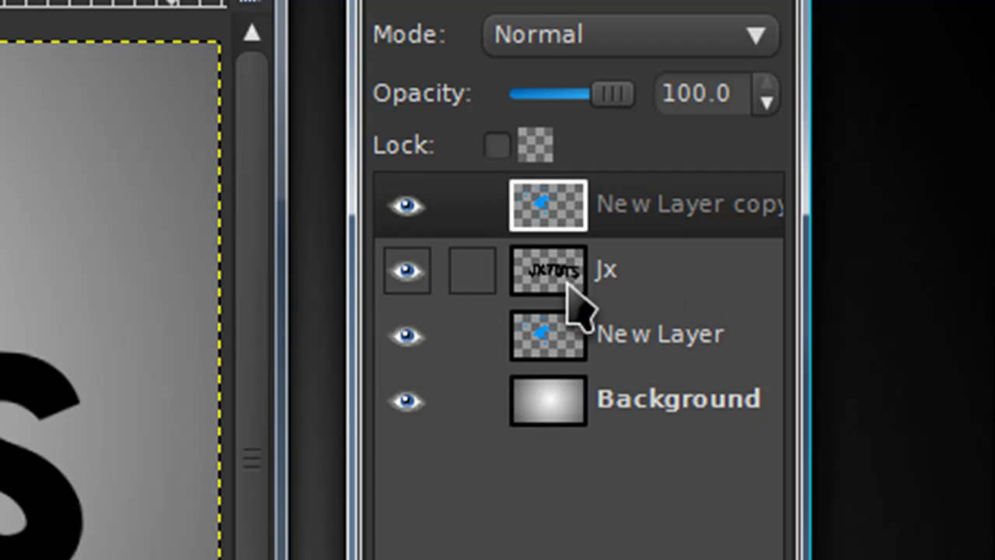
# Select the JXTUTS letter shapes via Alpha to Selection and target the splatter copy layer.
pyautogui.click(605, 278)
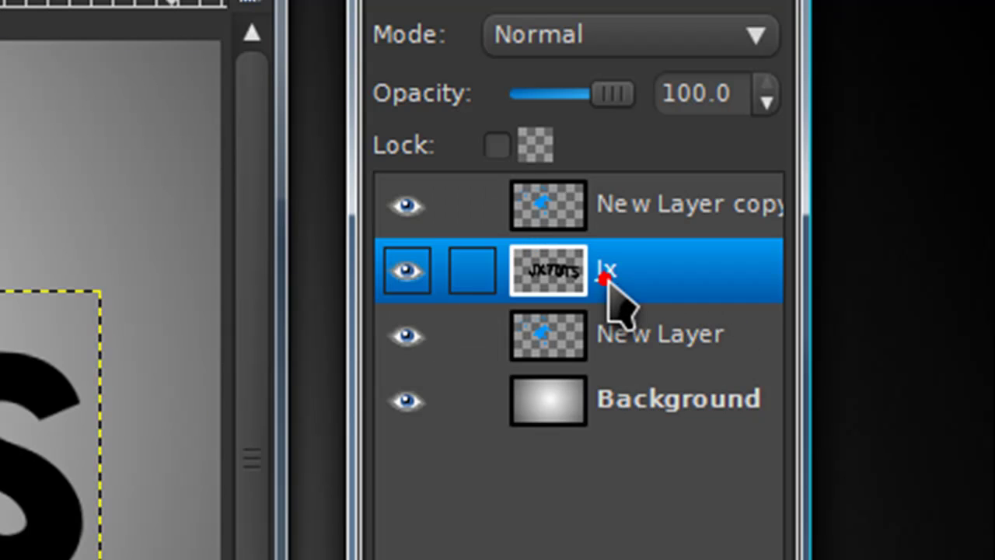
pyautogui.rightClick(540, 274)
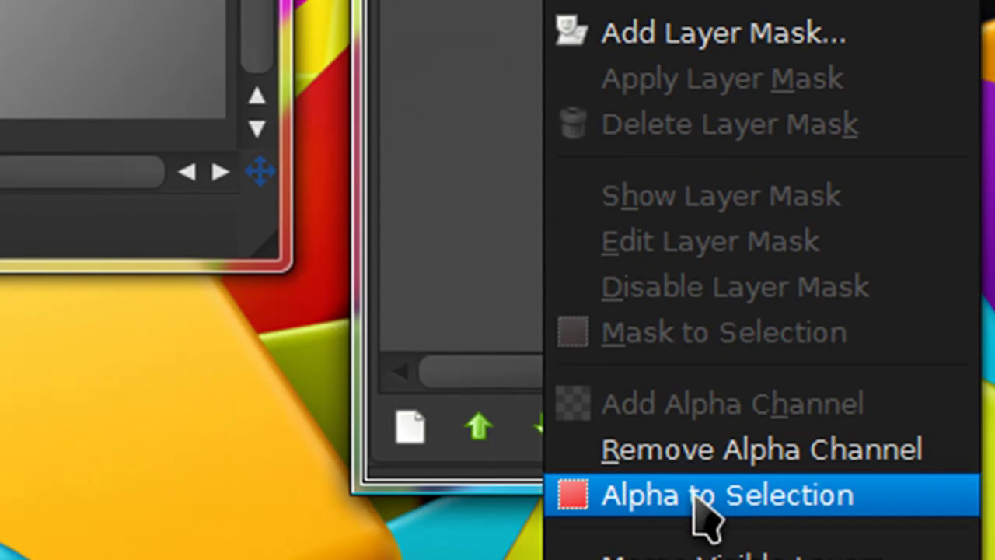
pyautogui.click(694, 496)
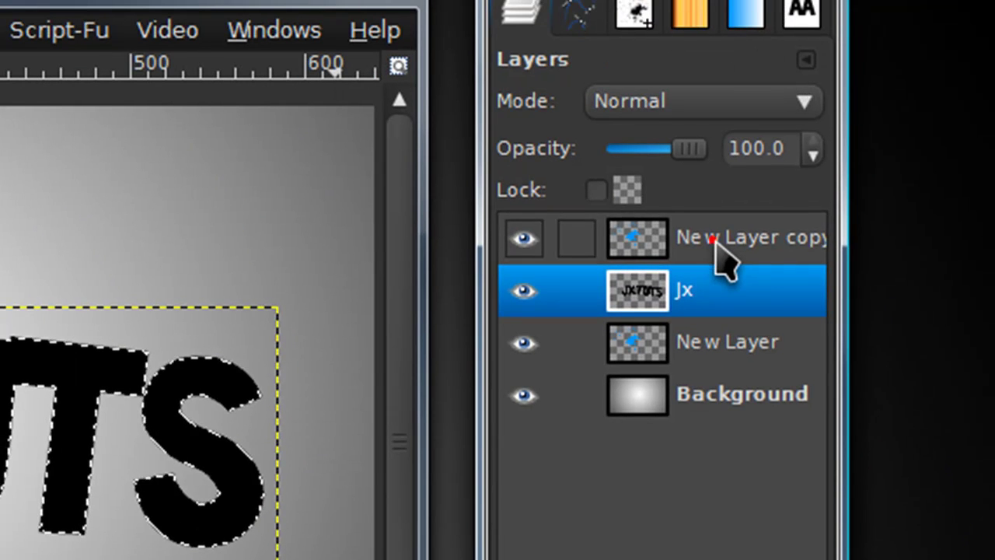
pyautogui.click(712, 240)
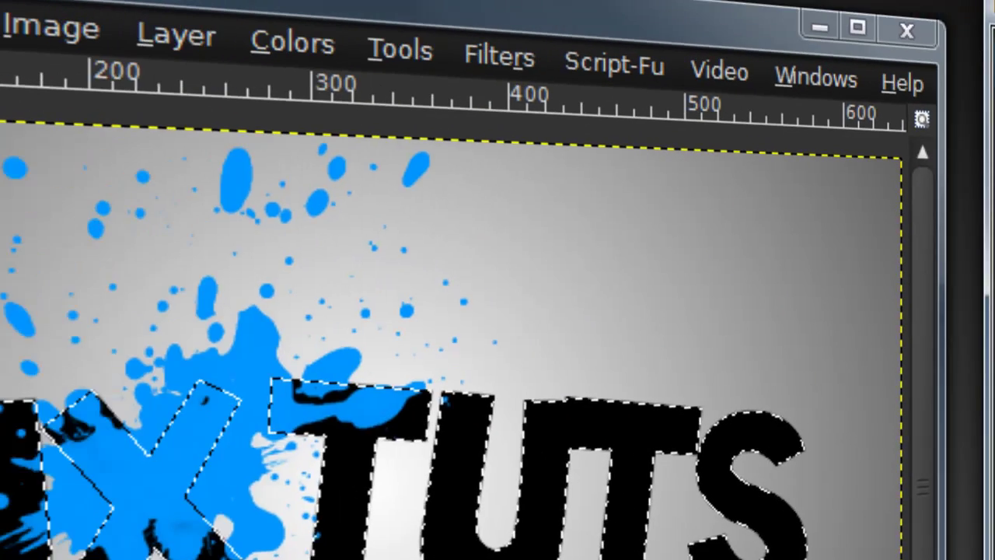
pyautogui.click(133, 33)
pyautogui.click(183, 94)
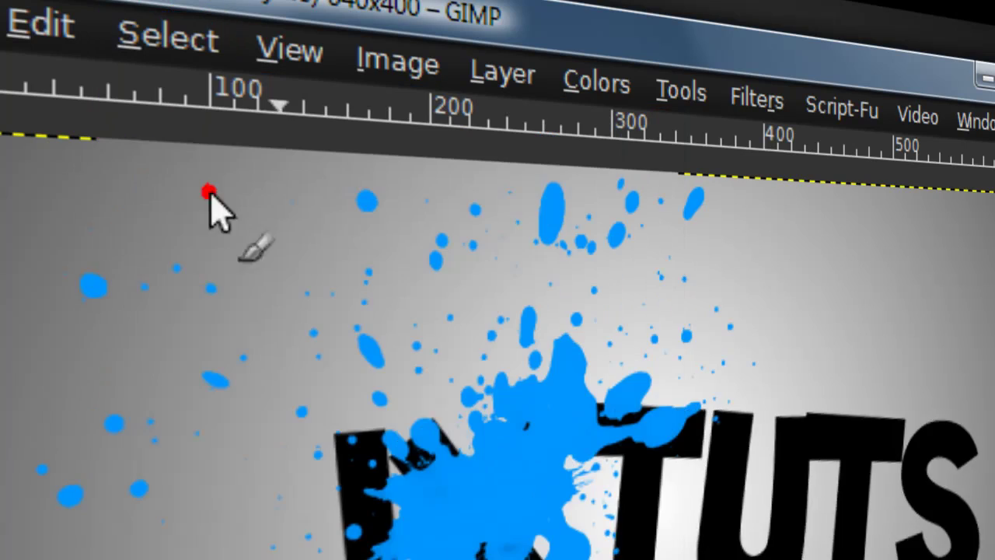
# Erase parts of the blue copy over the letters, then clear the selection.
pyautogui.click(209, 193)
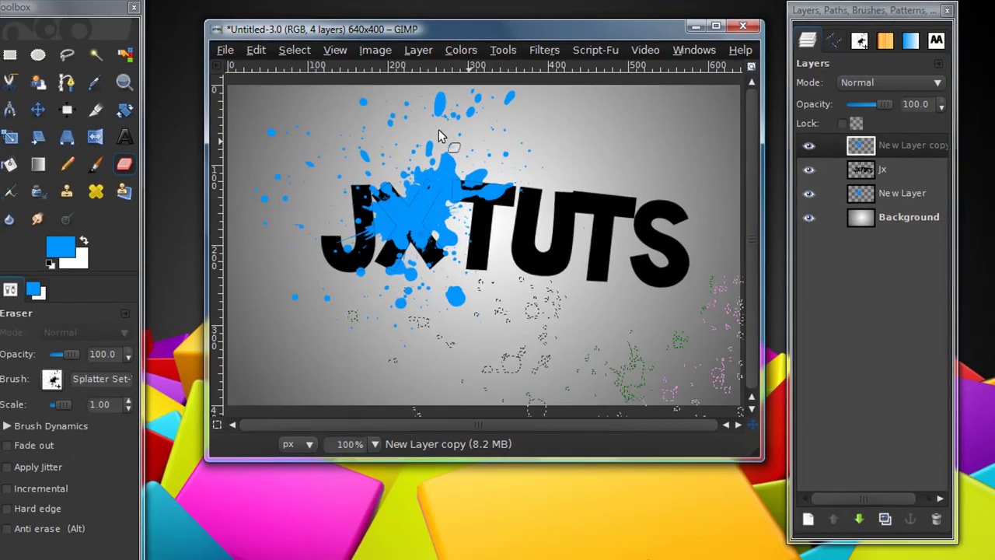
pyautogui.hotkey('ctrl', 'shift', 'a')
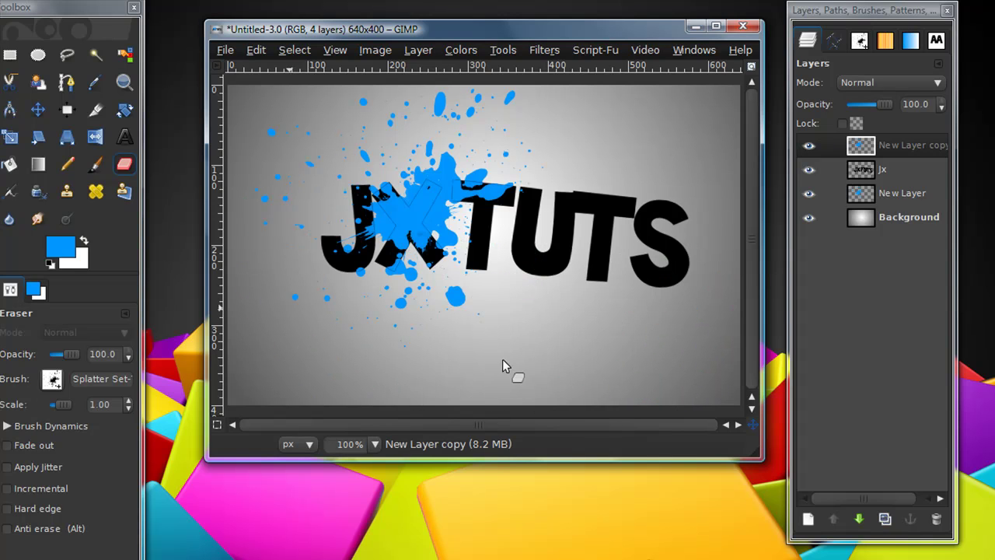
pyautogui.hotkey('ctrl', 'z')
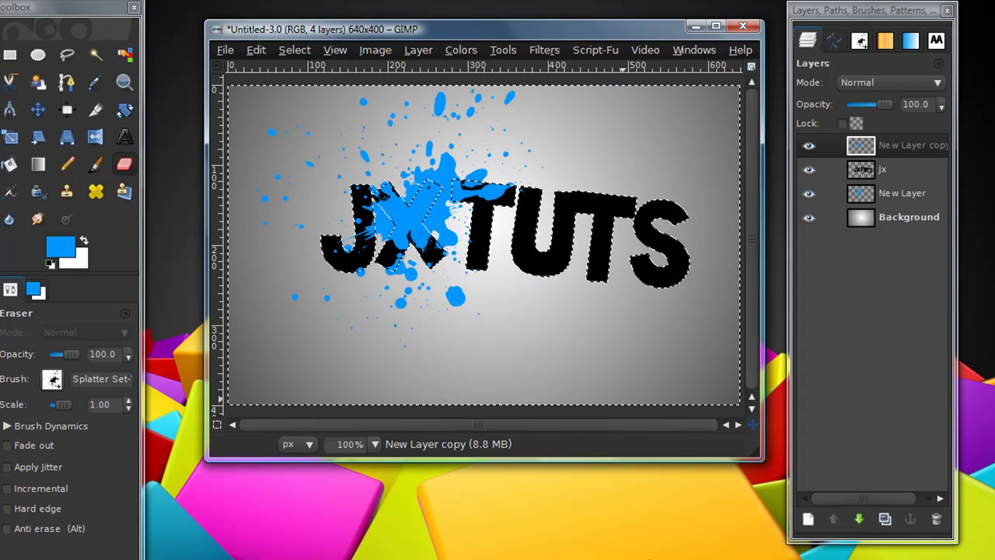
pyautogui.click(296, 51)
pyautogui.click(305, 82)
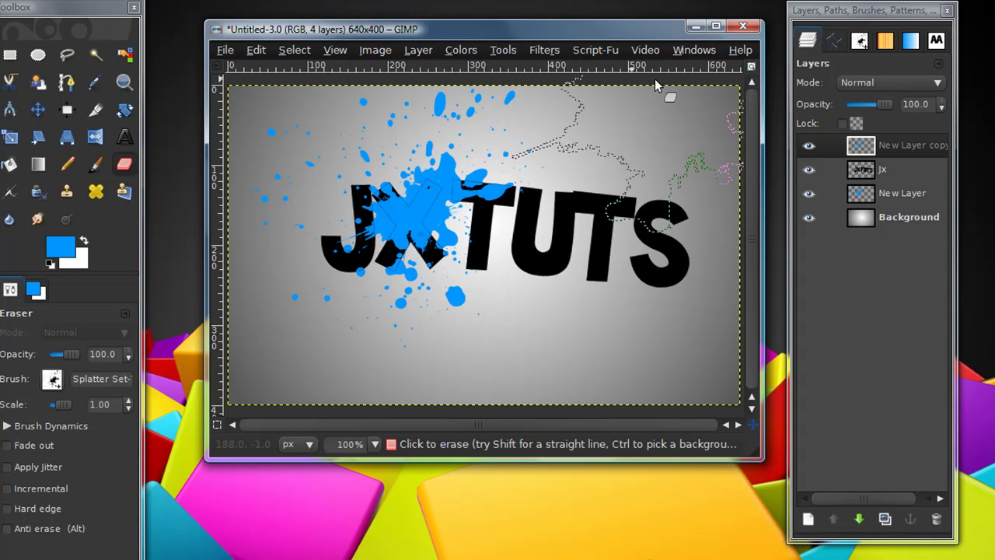
pyautogui.click(892, 170)
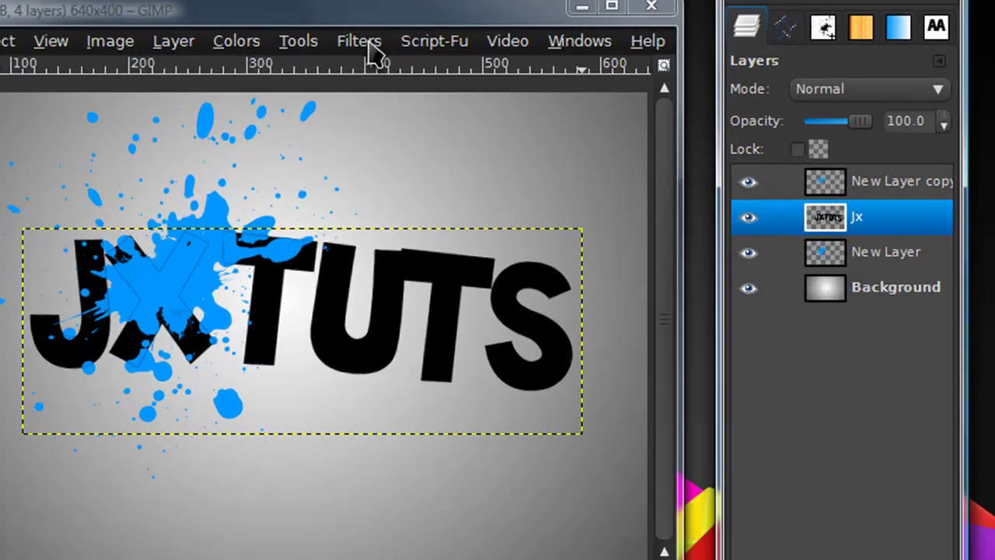
# Open Drop Shadow for Jx with offsets 0, blur radius 10, black, opacity 100.
pyautogui.click(547, 51)
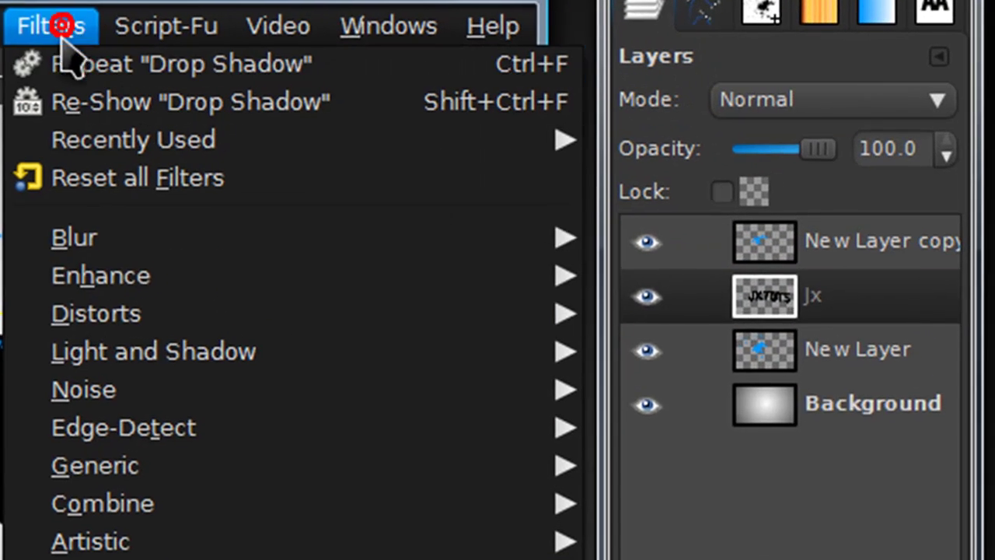
pyautogui.moveTo(117, 354)
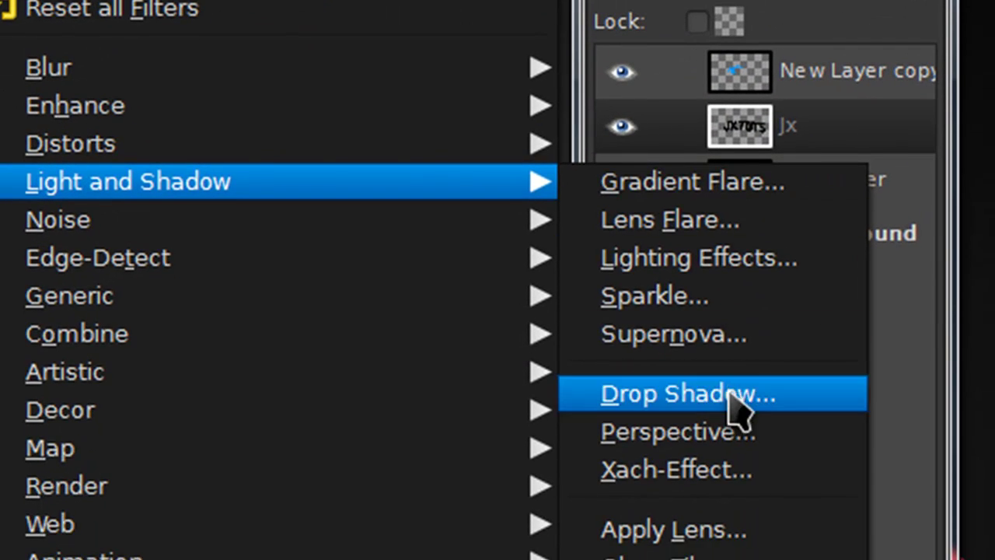
pyautogui.click(688, 394)
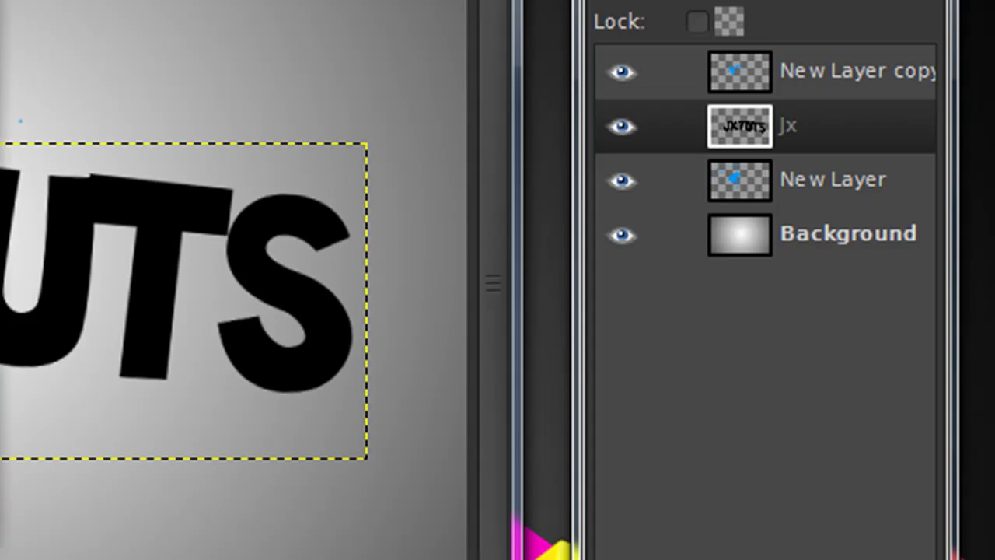